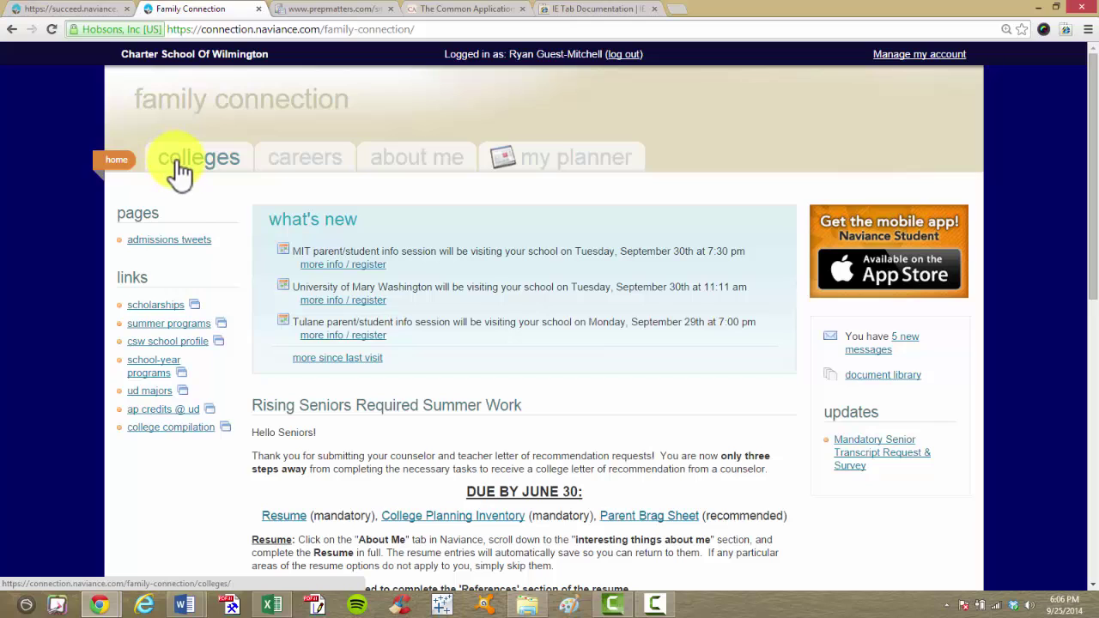
# Step: Open the add/cancel teacher recommendation requests form for the colleges being applied to and highlight the teacher already requested
pyautogui.click(178, 164)
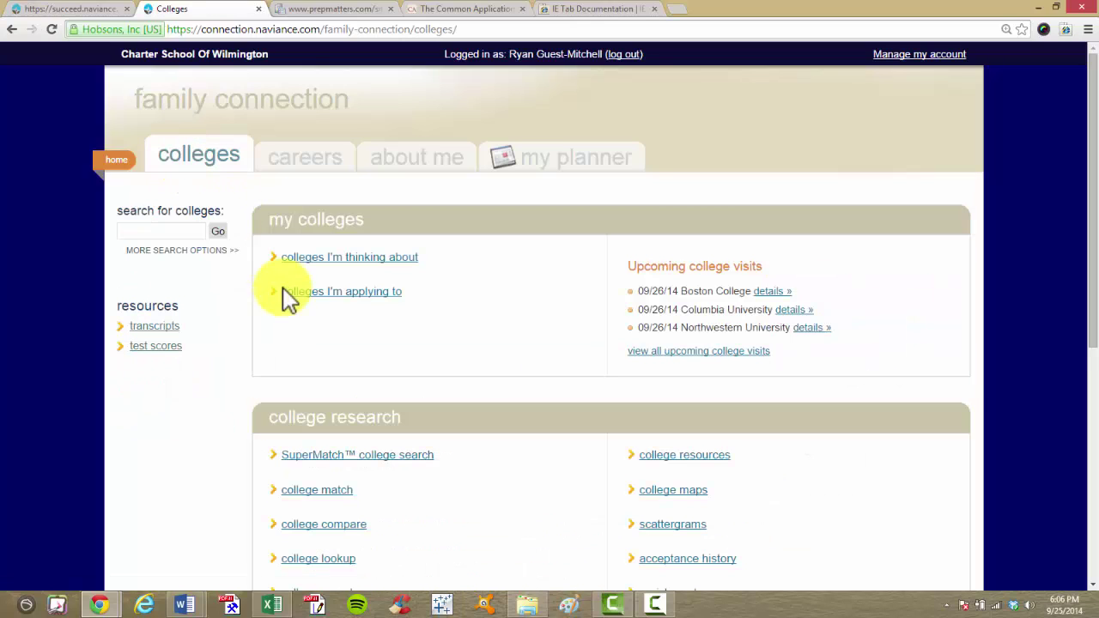
pyautogui.click(298, 297)
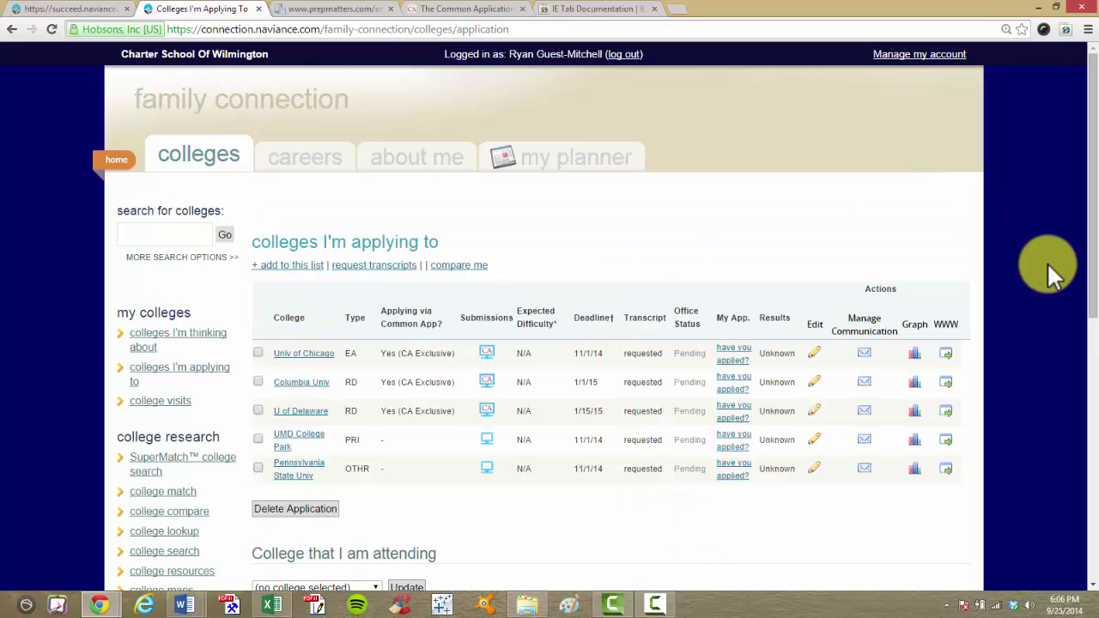
pyautogui.moveTo(1084, 251); pyautogui.dragTo(1087, 373)
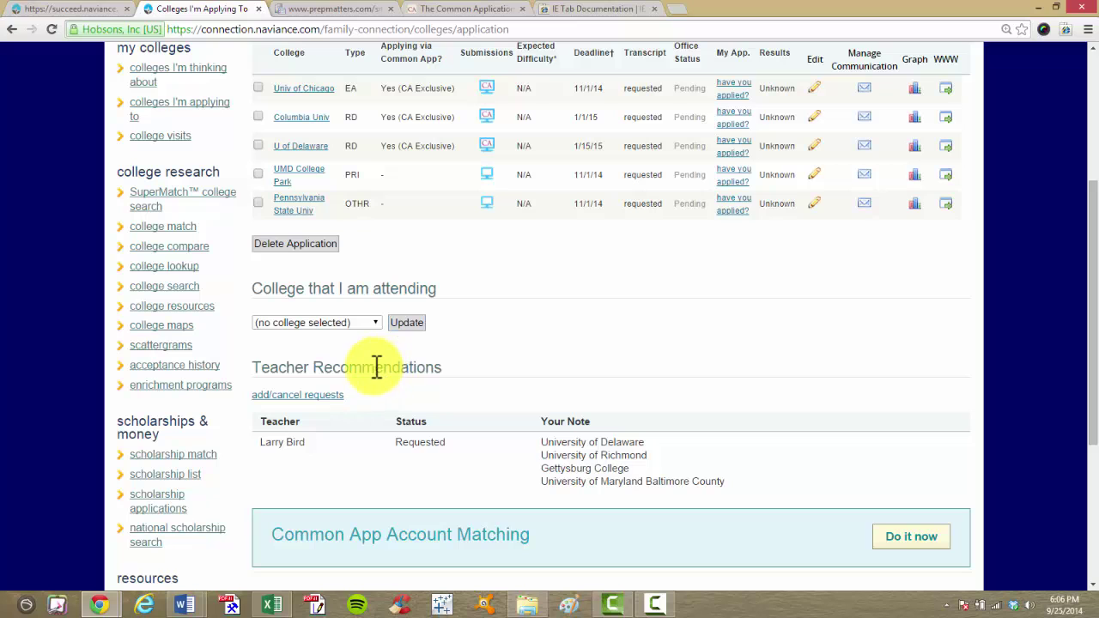
pyautogui.click(340, 395)
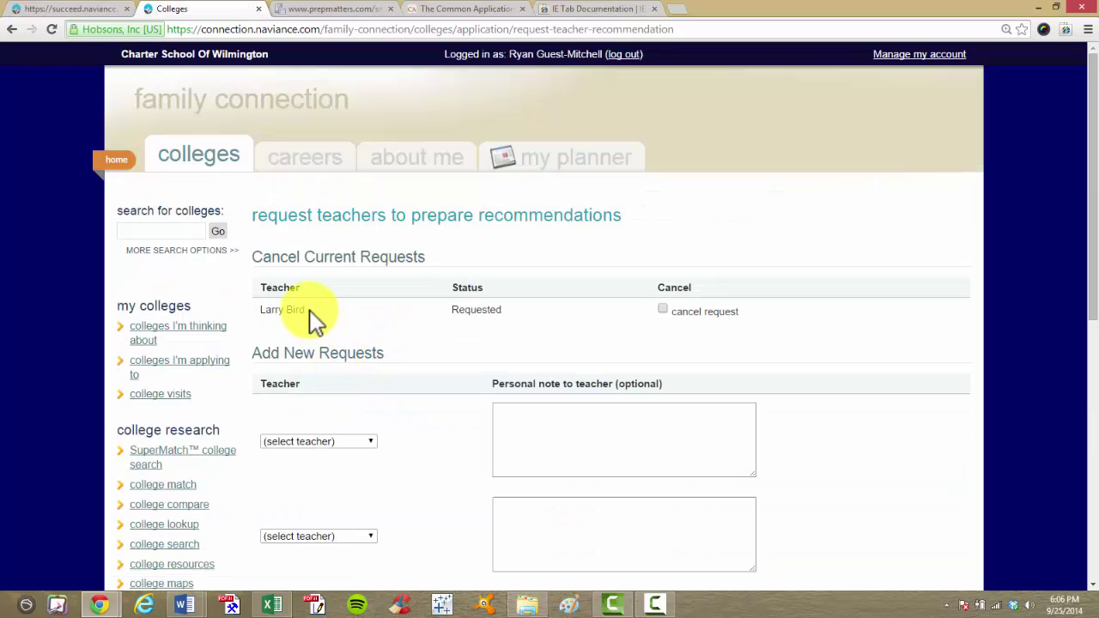
pyautogui.moveTo(312, 307); pyautogui.dragTo(263, 309)
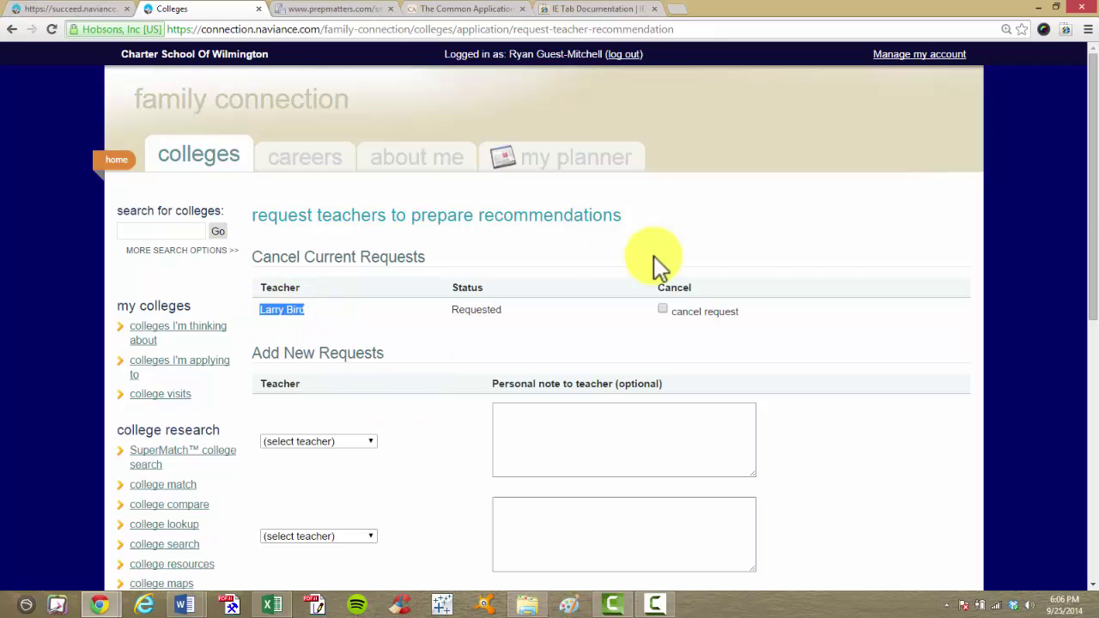
# Step: Choose a teacher for each of the first two new recommendation requests
pyautogui.moveTo(1087, 206); pyautogui.dragTo(1095, 250)
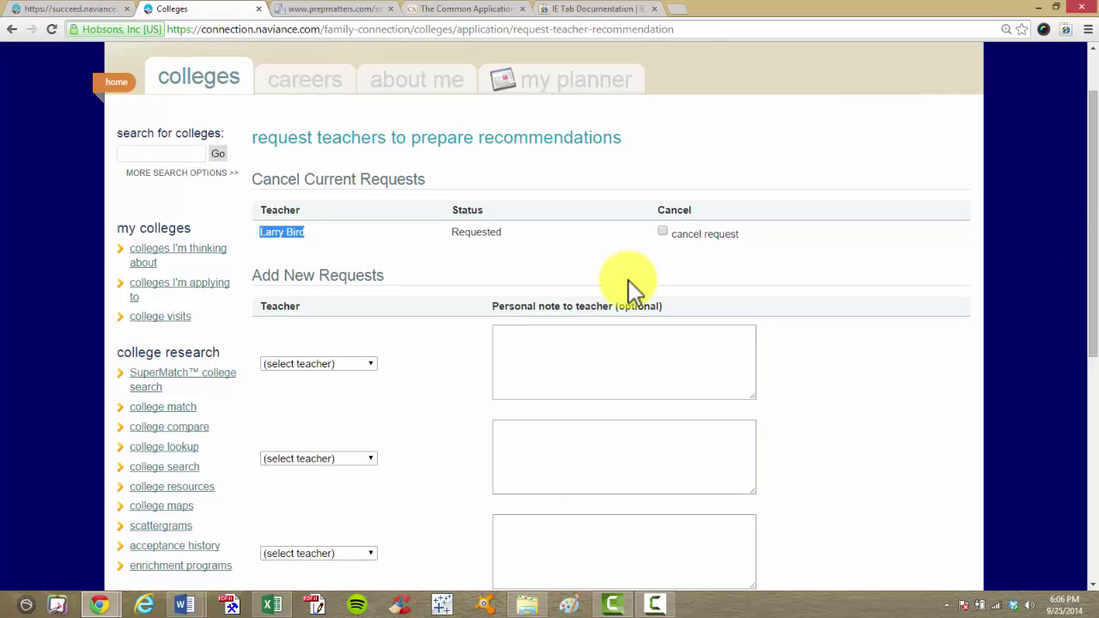
pyautogui.click(362, 369)
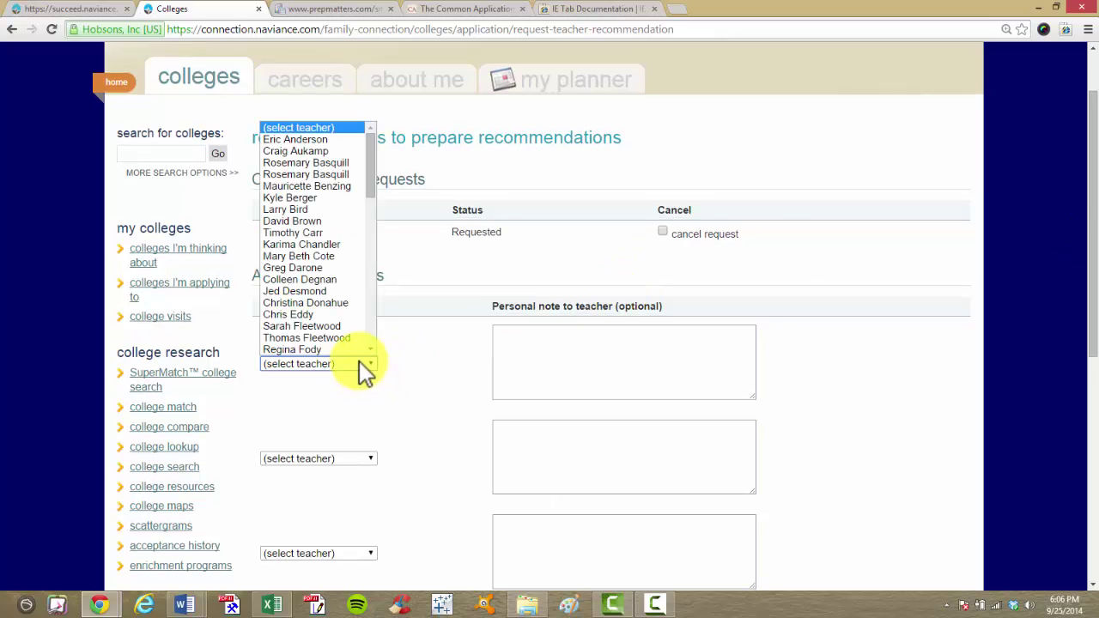
pyautogui.click(351, 349)
pyautogui.click(374, 462)
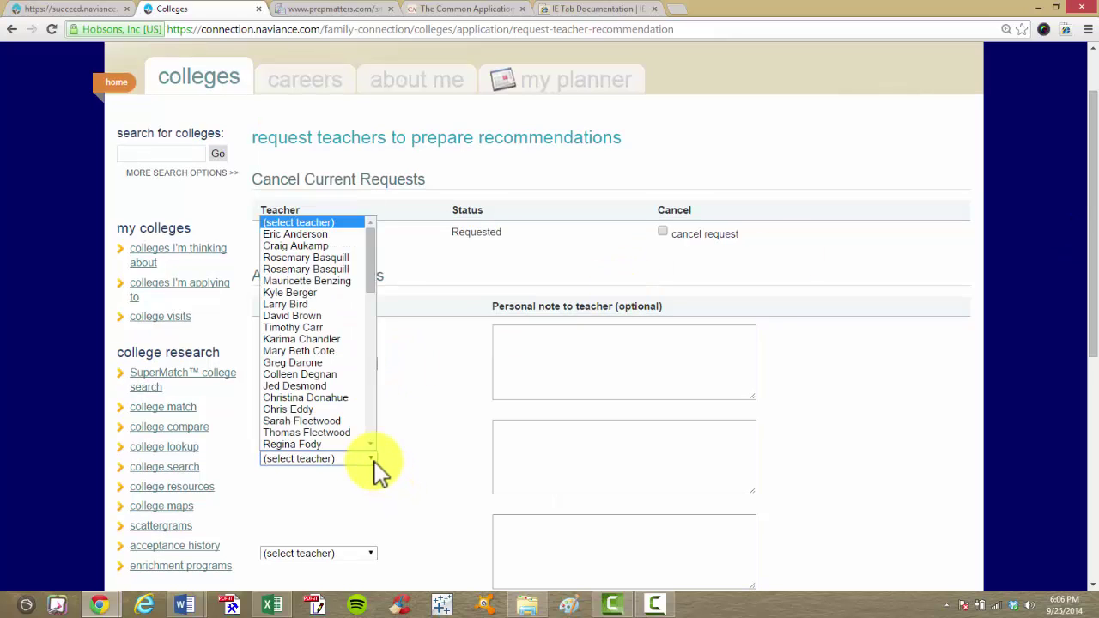
pyautogui.click(320, 432)
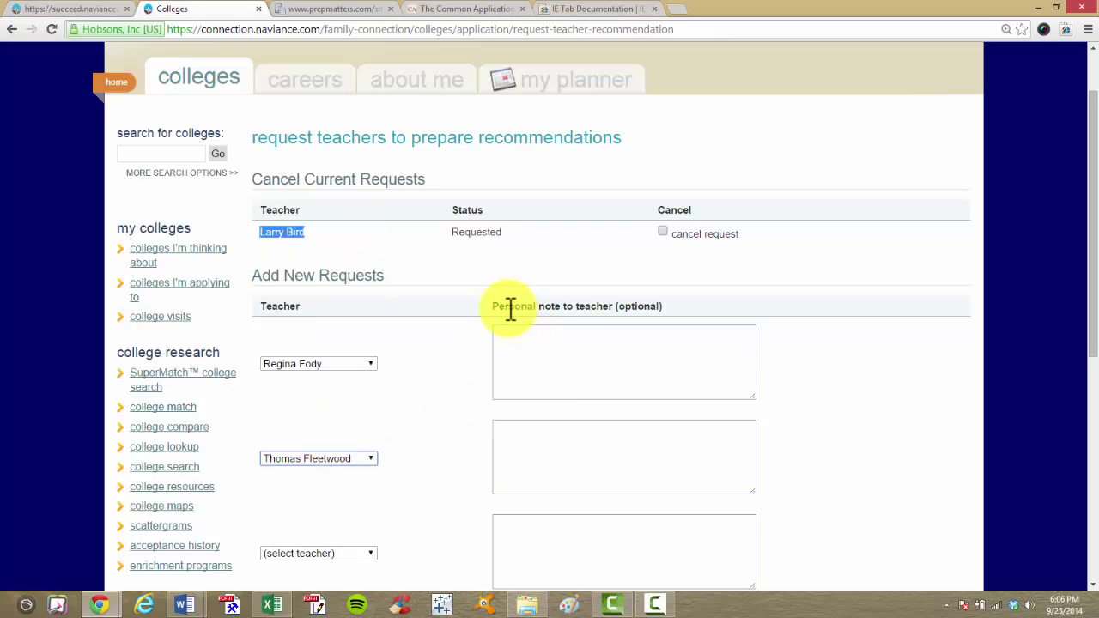
# Step: Write the personal note "I will contact you." for the teacher in the first new request
pyautogui.moveTo(510, 306); pyautogui.dragTo(668, 309)
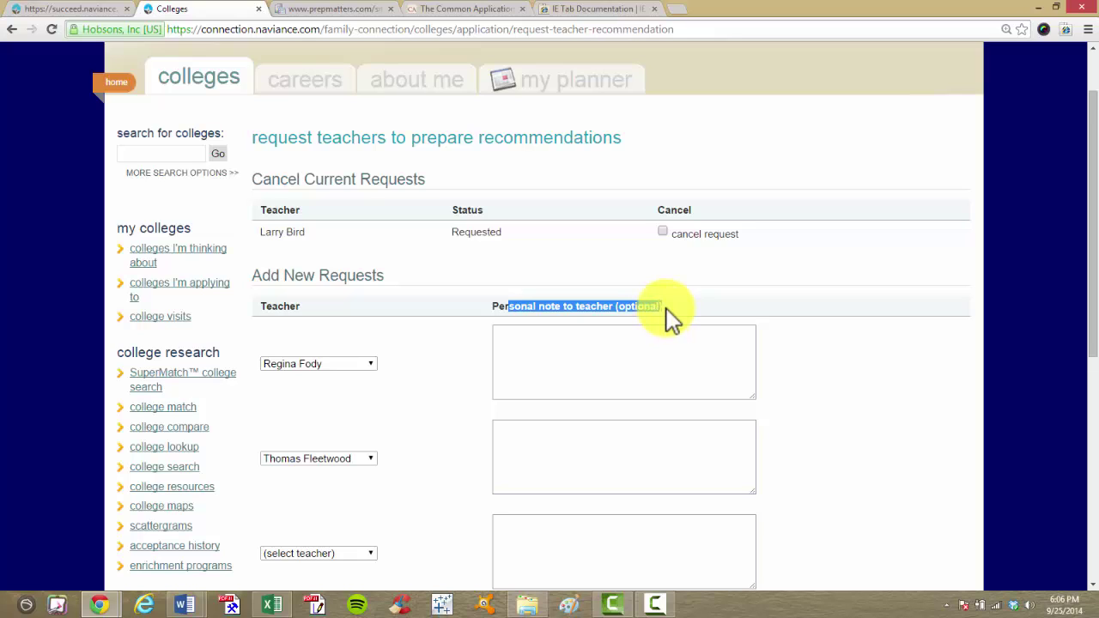
pyautogui.click(665, 306)
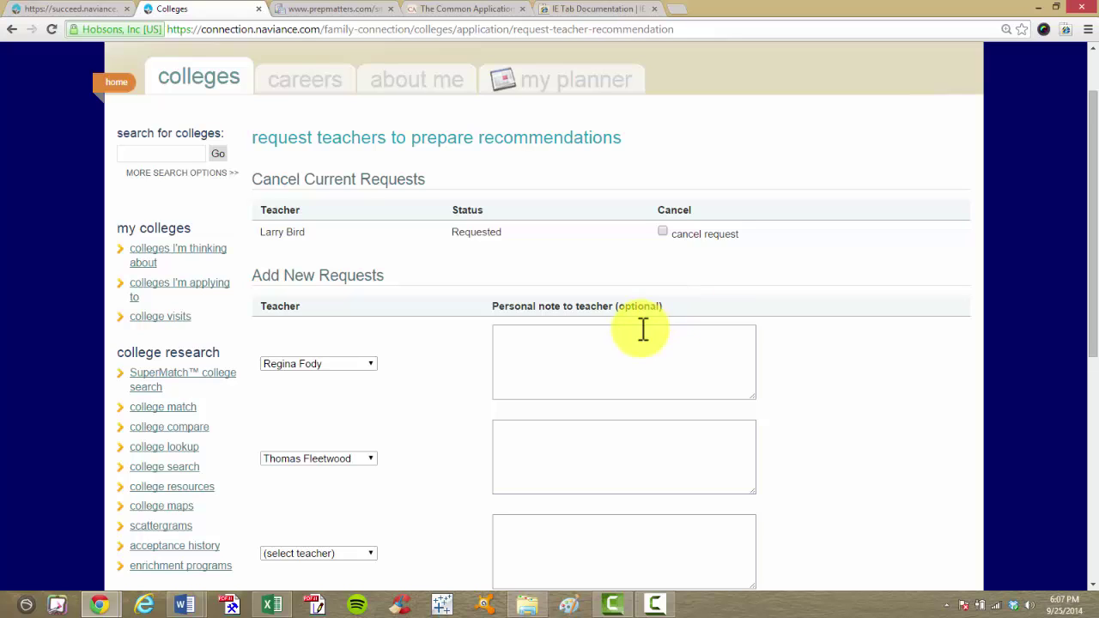
pyautogui.click(619, 357)
pyautogui.write('Please see')
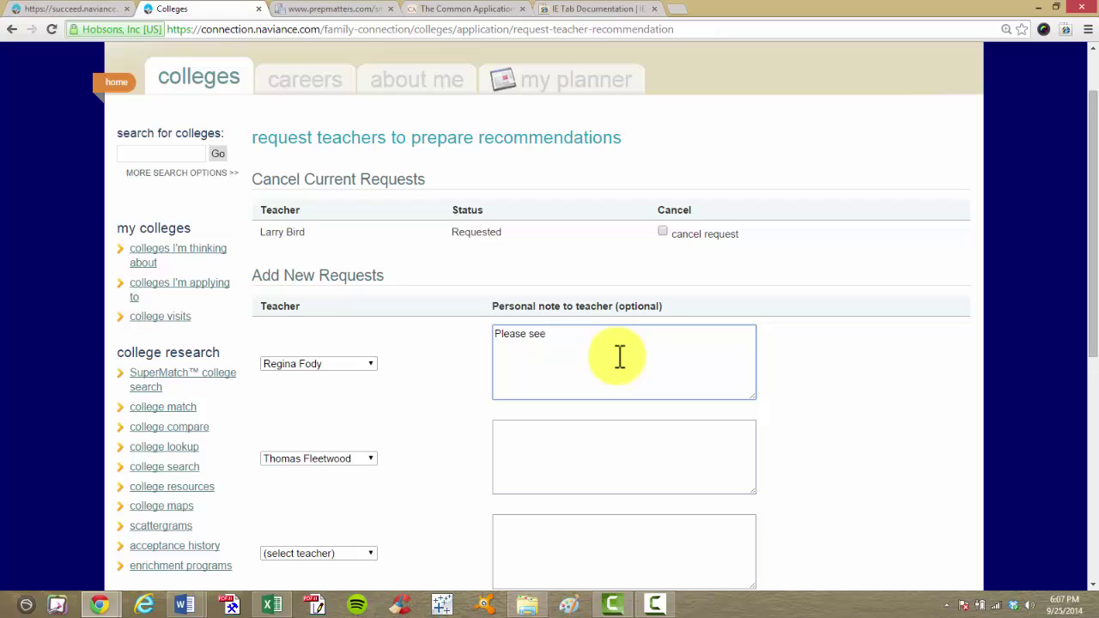
pyautogui.write(' me')
pyautogui.press('BackSpace')
pyautogui.press('BackSpace')
pyautogui.press('BackSpace')
pyautogui.press('BackSpace')
pyautogui.press('BackSpace')
pyautogui.press('BackSpace')
pyautogui.press('BackSpace')
pyautogui.press('BackSpace')
pyautogui.press('BackSpace')
pyautogui.press('BackSpace')
pyautogui.press('BackSpace')
pyautogui.press('BackSpace')
pyautogui.press('BackSpace')
pyautogui.write('I will contact you.')
# Step: Replace the first teacher's personal note with "All universities"
pyautogui.doubleClick(583, 307)
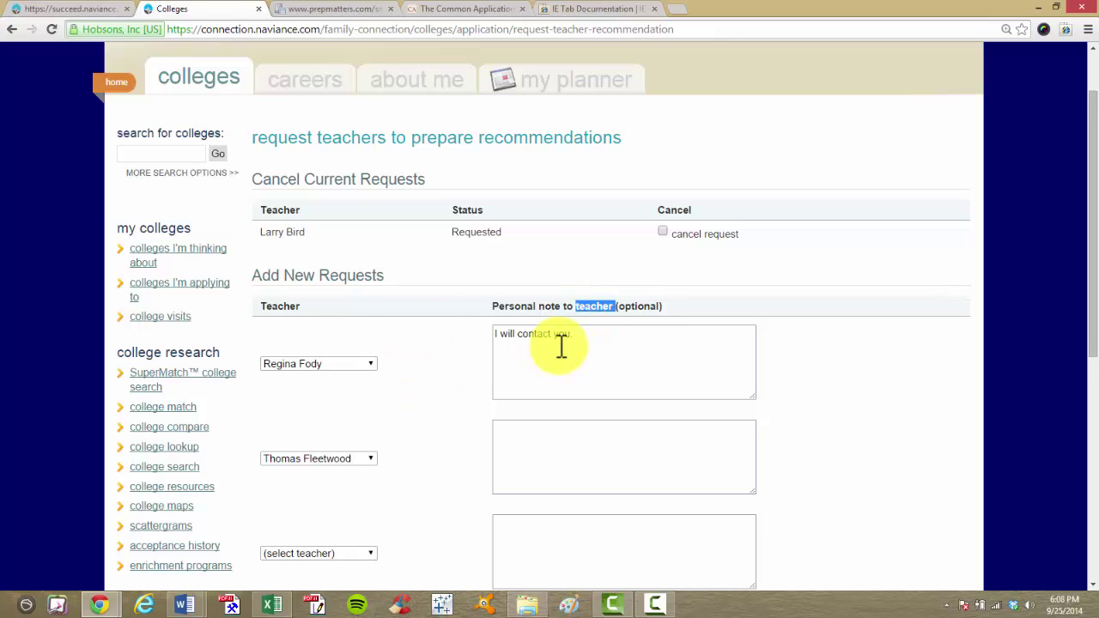
pyautogui.moveTo(577, 335); pyautogui.dragTo(508, 334)
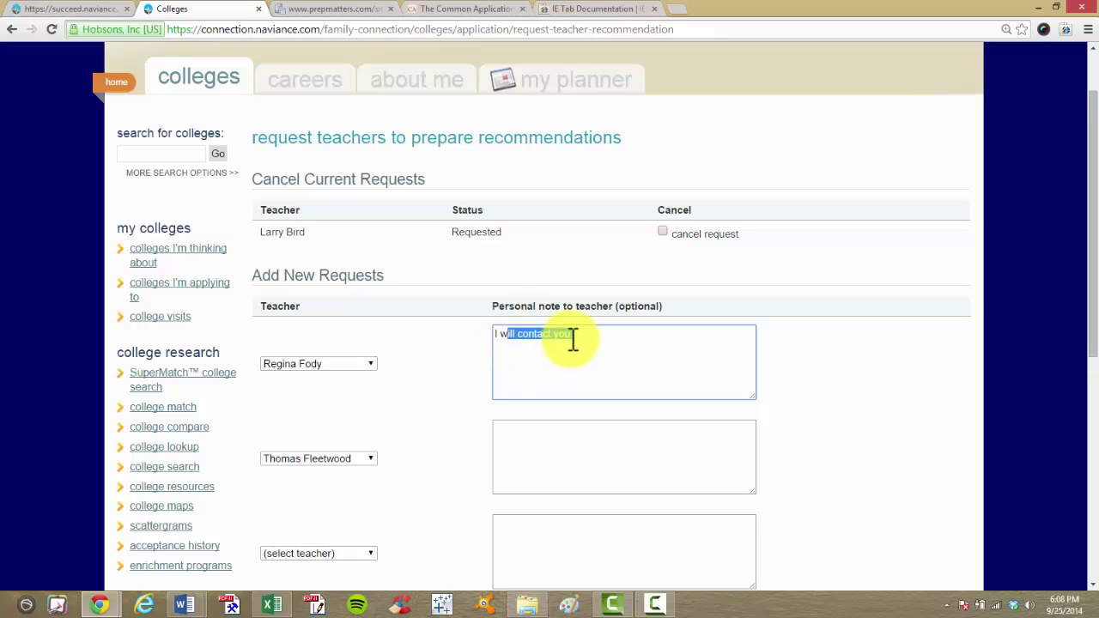
pyautogui.press('BackSpace')
pyautogui.press('BackSpace')
pyautogui.press('BackSpace')
pyautogui.press('BackSpace')
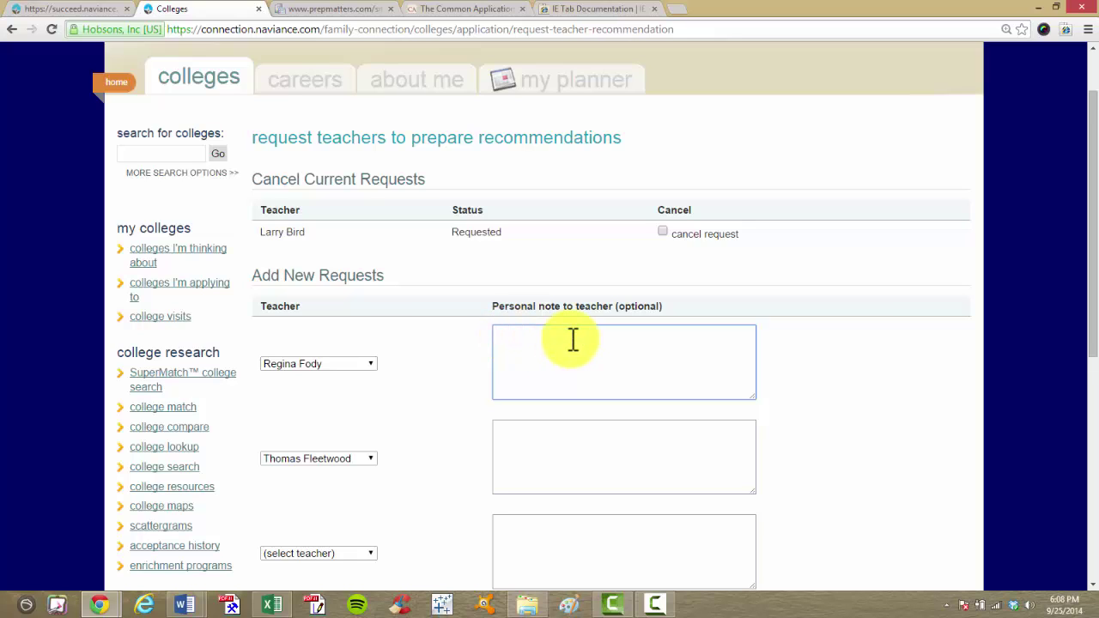
pyautogui.write('All universities')
pyautogui.click(202, 84)
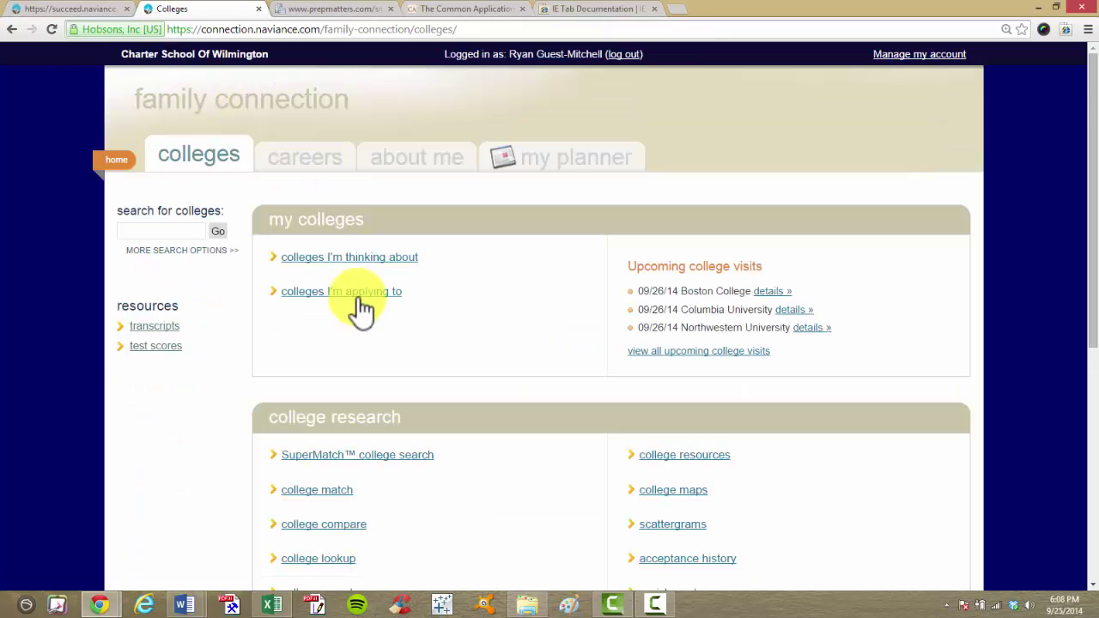
pyautogui.click(361, 300)
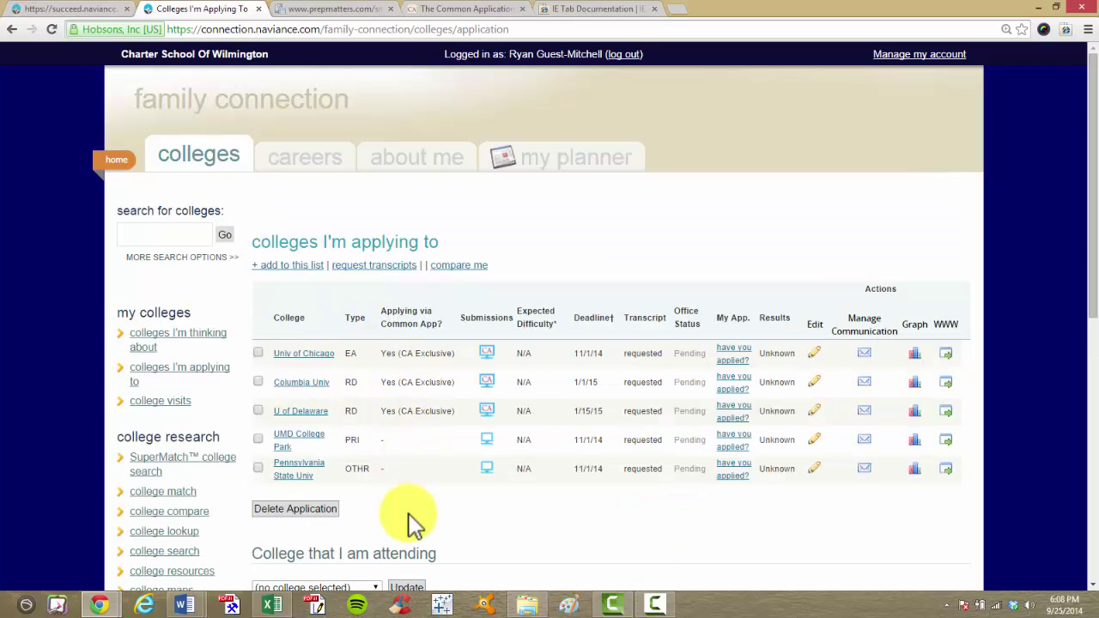
pyautogui.click(310, 412)
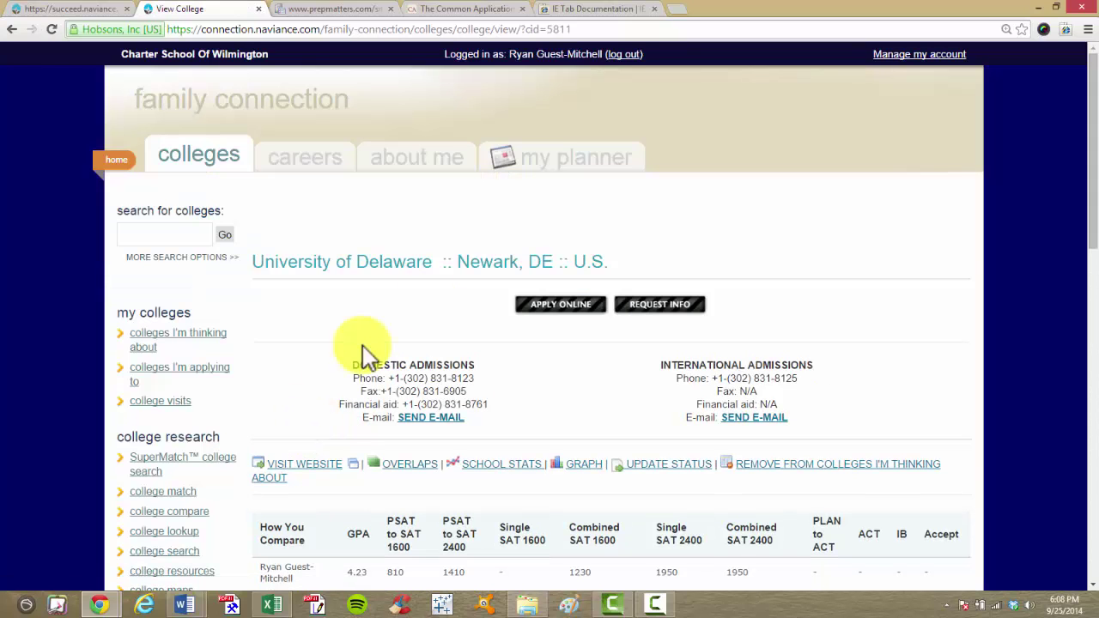
pyautogui.moveTo(1089, 164); pyautogui.dragTo(1092, 429)
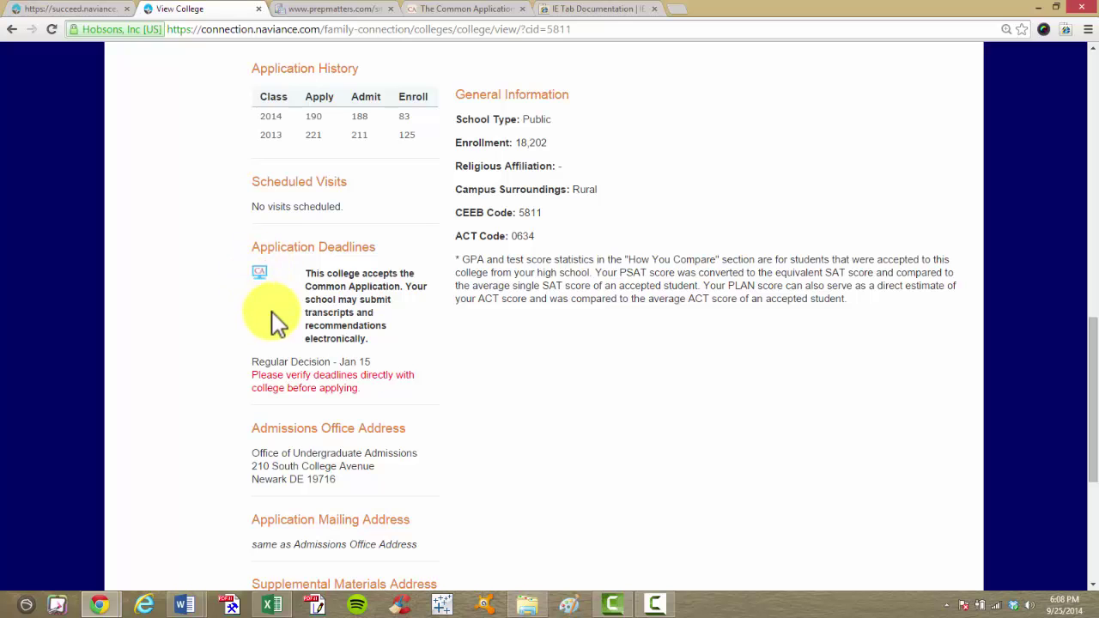
# Step: Switch to The Common Application and review the University of Delaware's deadlines and required recommendations
pyautogui.click(464, 12)
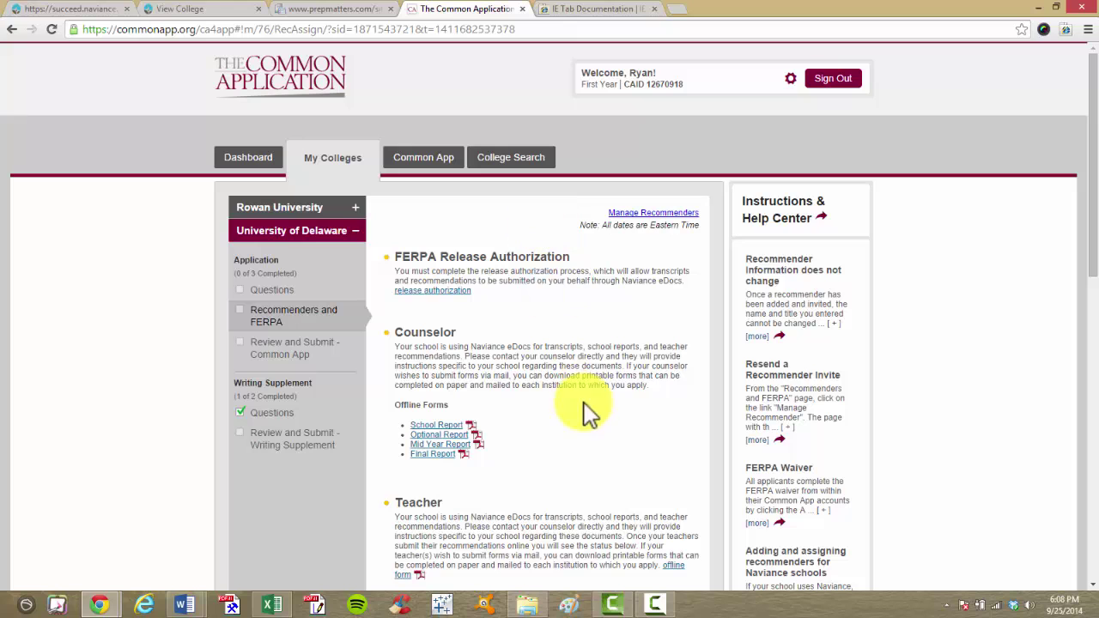
pyautogui.click(351, 161)
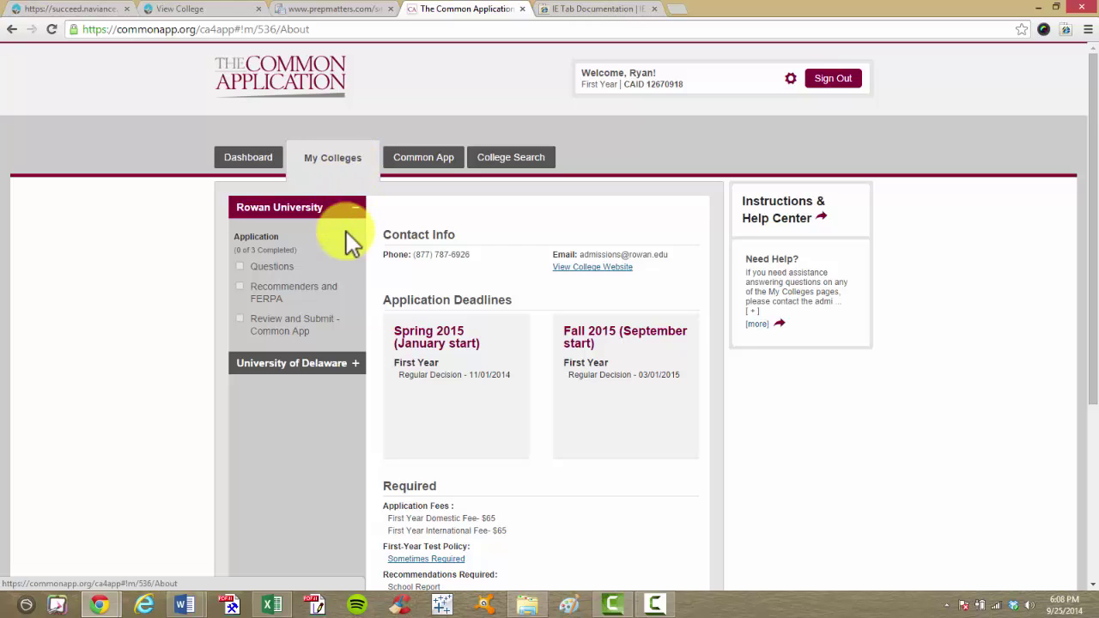
pyautogui.click(352, 378)
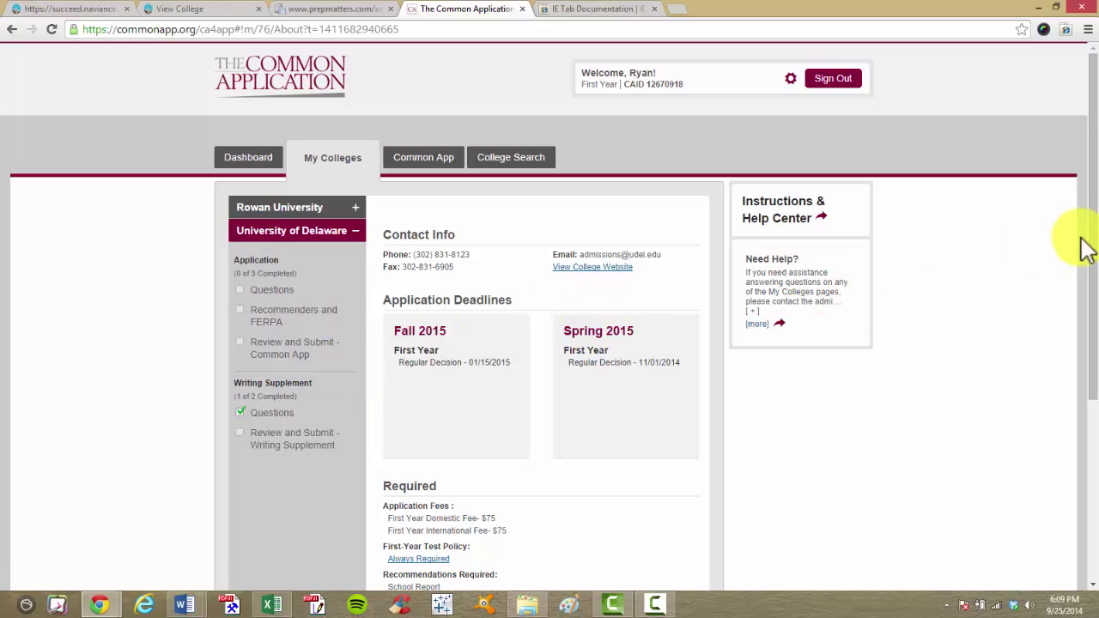
pyautogui.moveTo(1094, 245); pyautogui.dragTo(1080, 289)
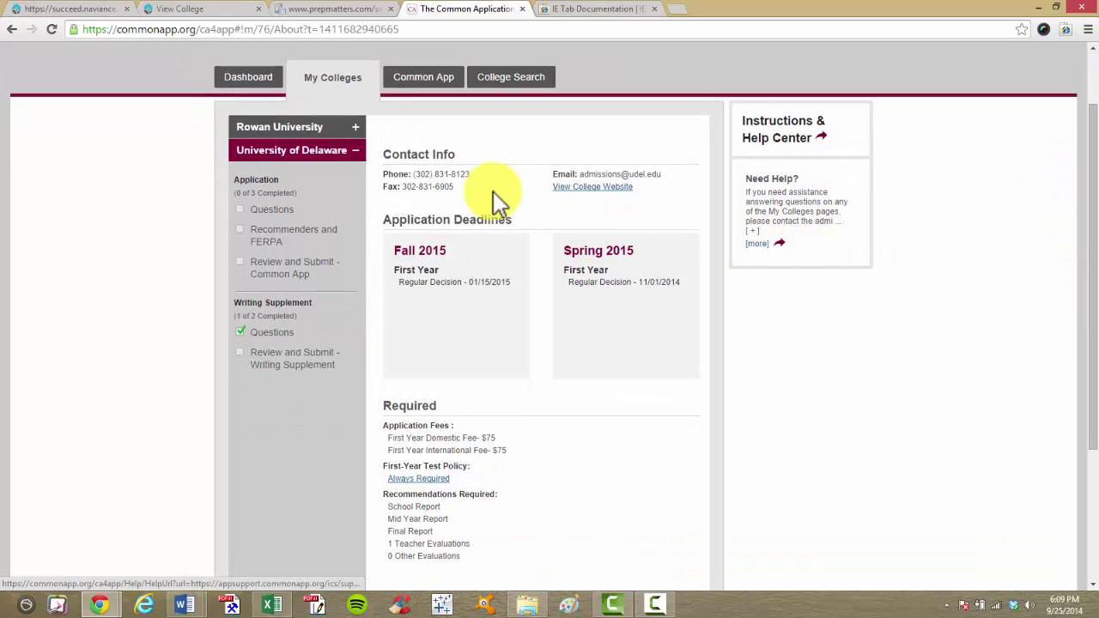
# Step: Check the required and allowed numbers of teacher recommendations in the University of Delaware's Recommenders and FERPA section
pyautogui.click(300, 240)
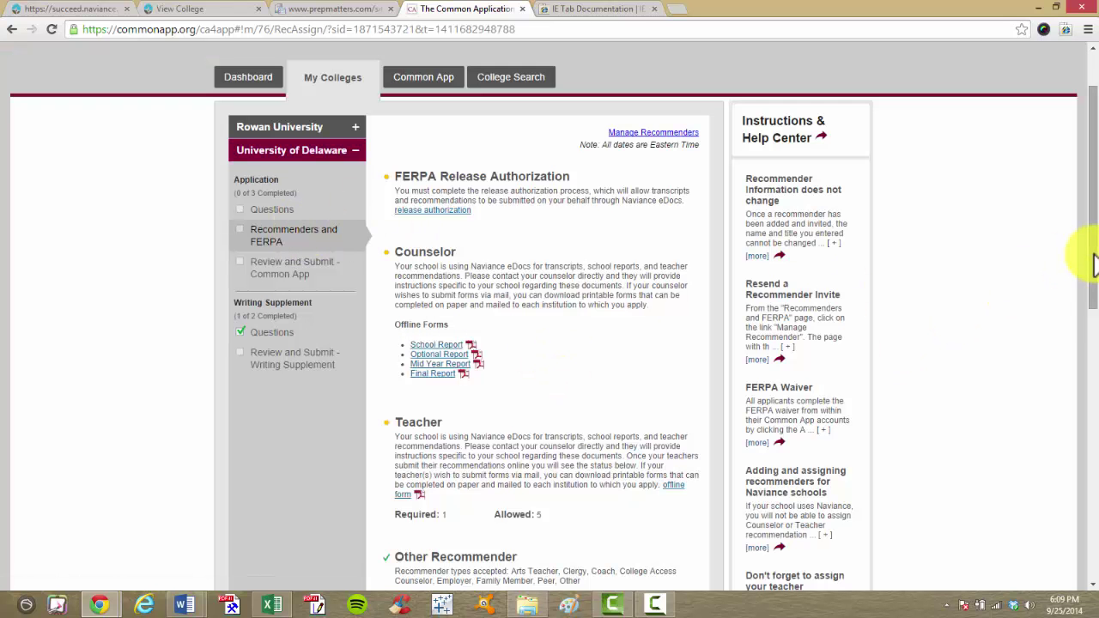
pyautogui.moveTo(1093, 258); pyautogui.dragTo(1096, 350)
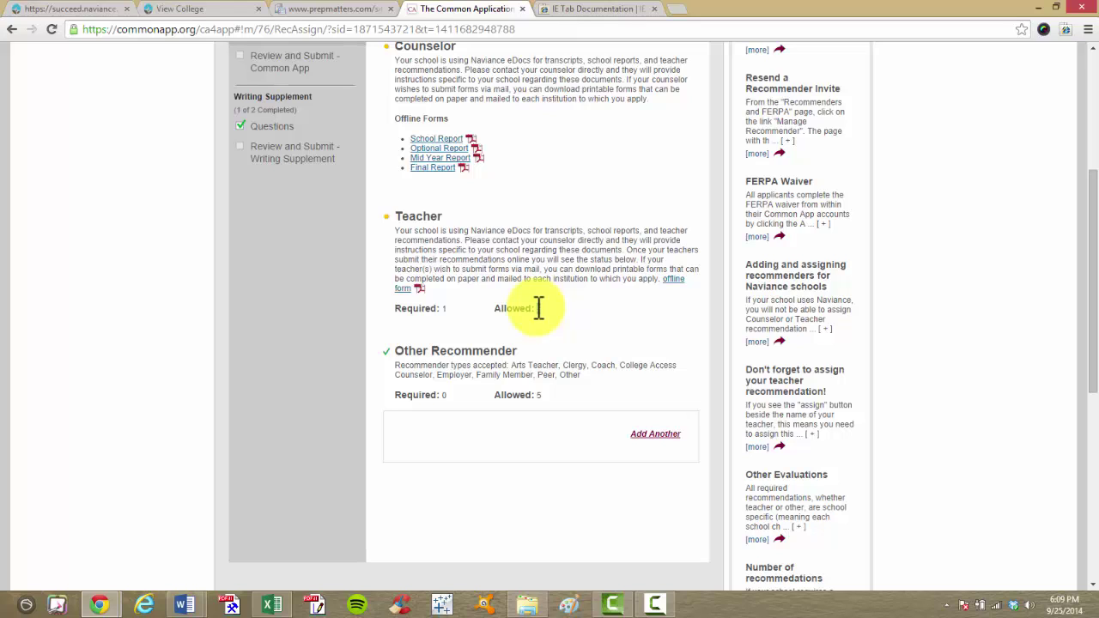
pyautogui.doubleClick(445, 309)
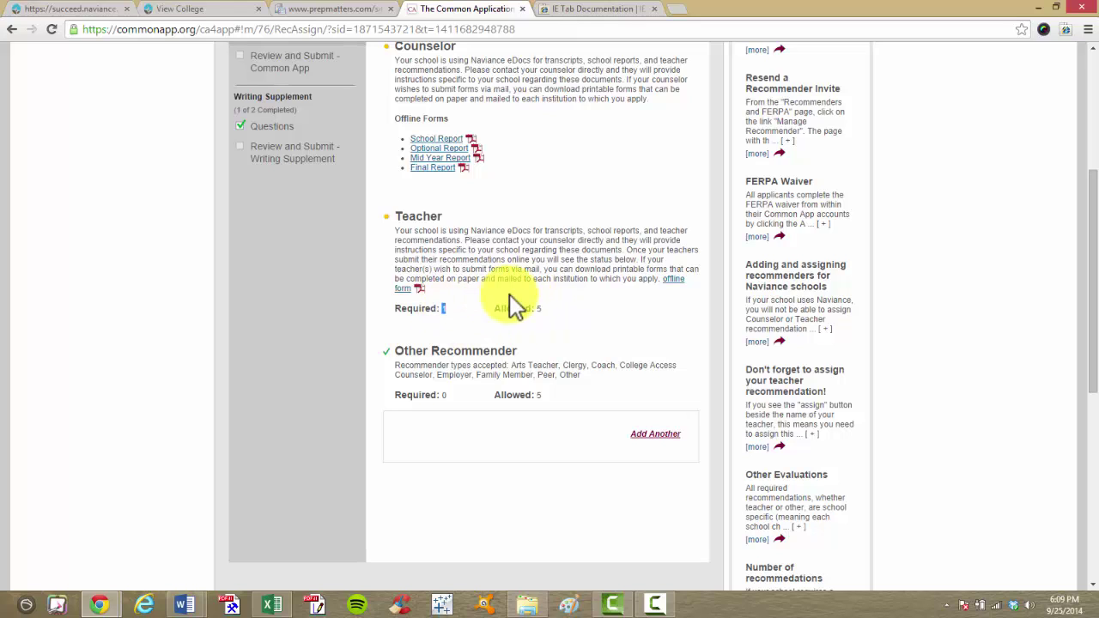
pyautogui.click(538, 310)
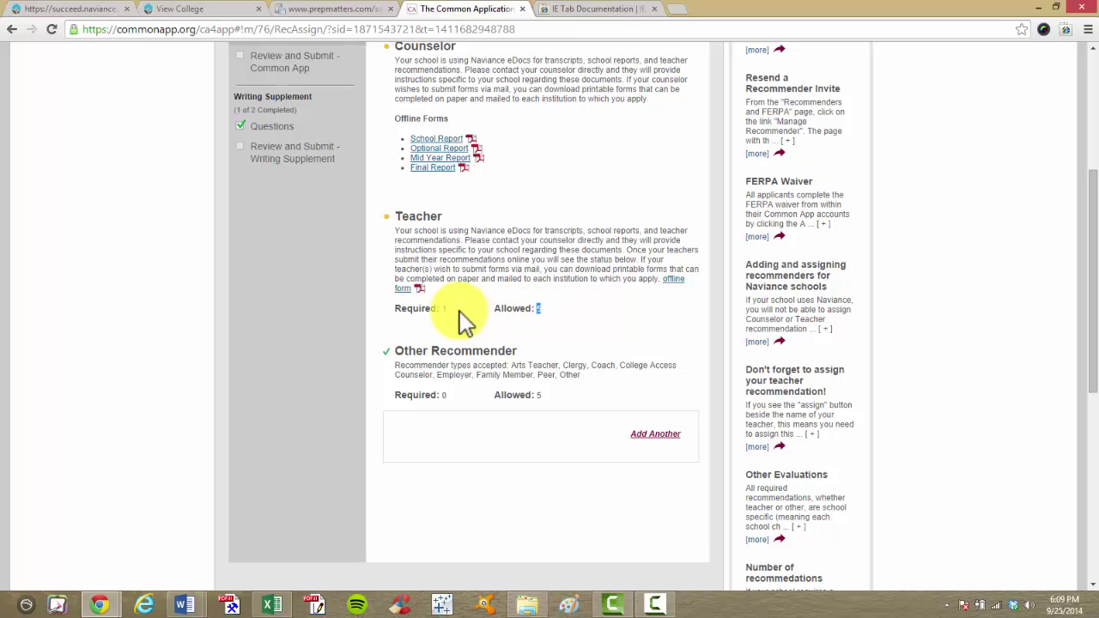
pyautogui.moveTo(539, 309); pyautogui.dragTo(543, 312)
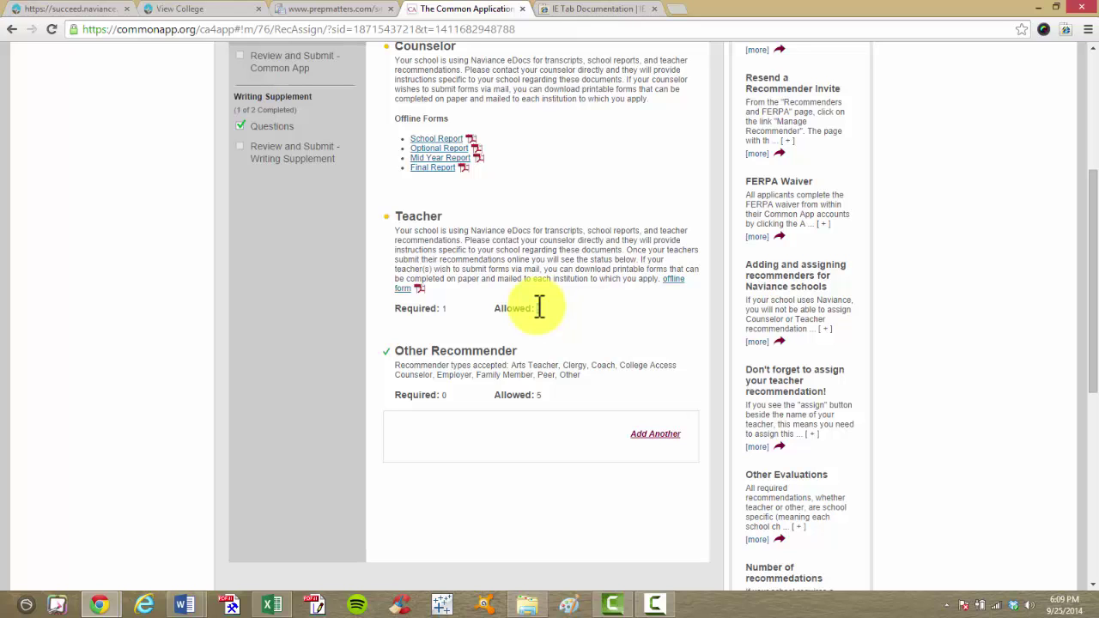
# Step: Switch back to Naviance Family Connection and reopen the teacher recommendation request form for the colleges being applied to
pyautogui.click(206, 10)
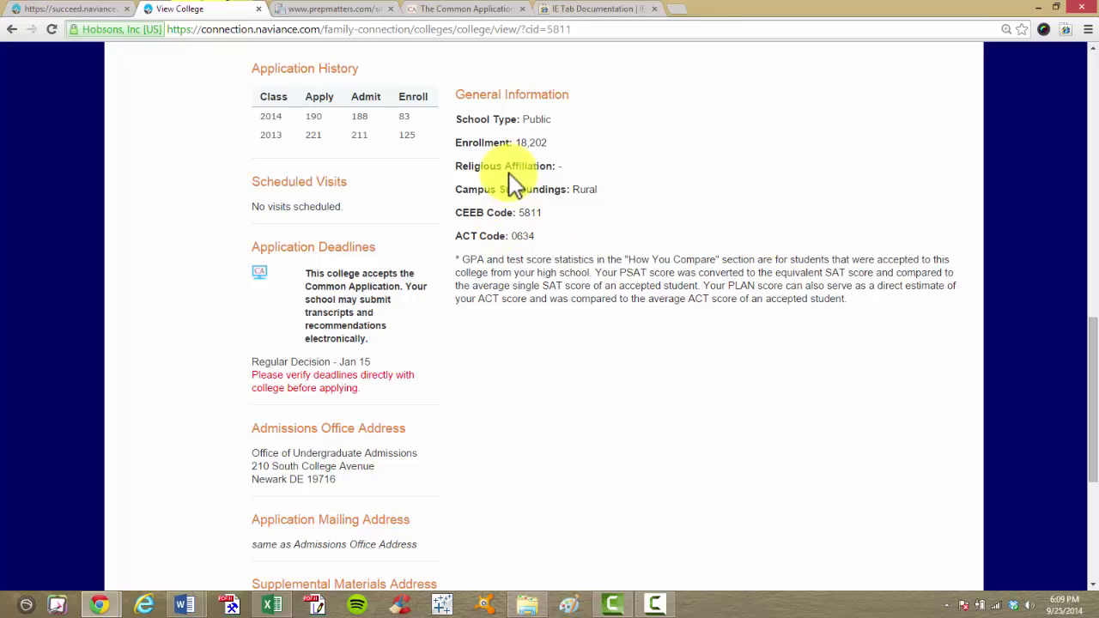
pyautogui.moveTo(1087, 351); pyautogui.dragTo(1084, 51)
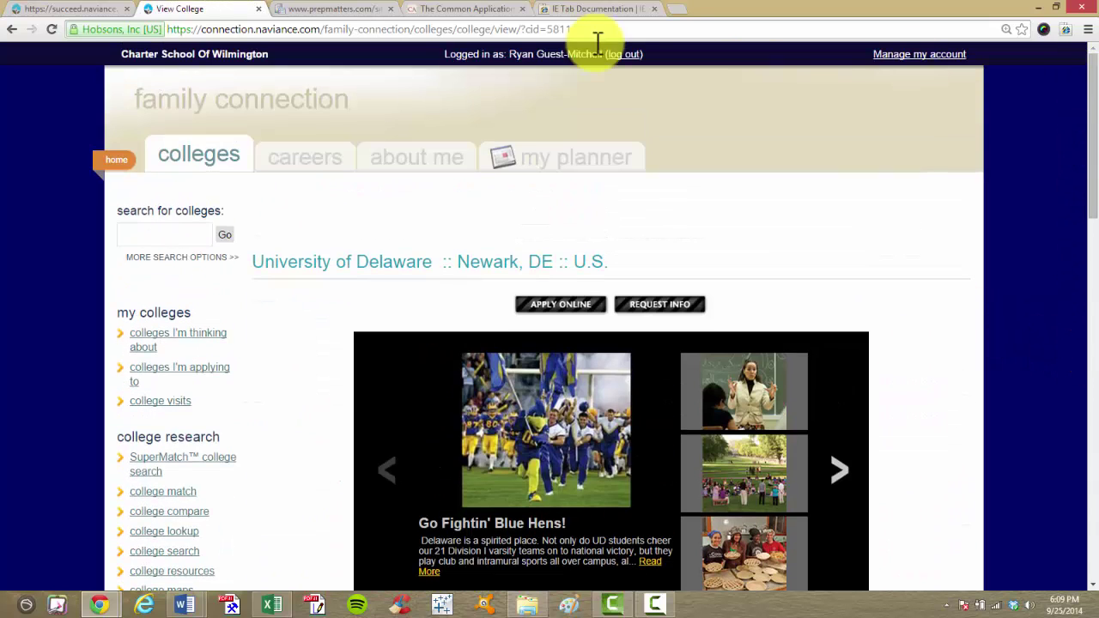
pyautogui.click(128, 174)
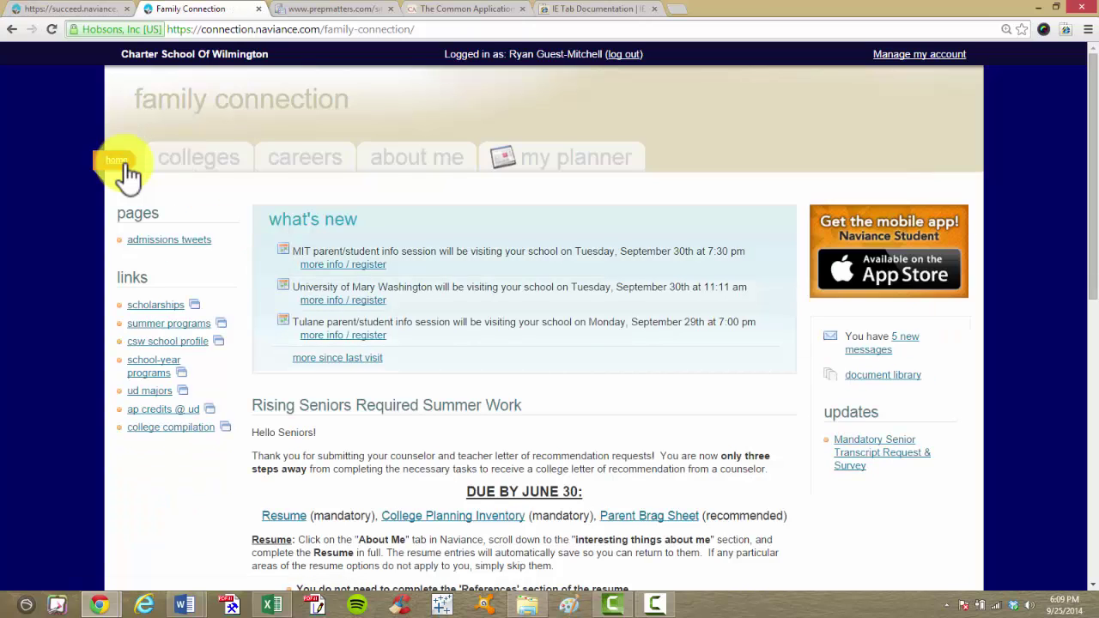
pyautogui.click(171, 168)
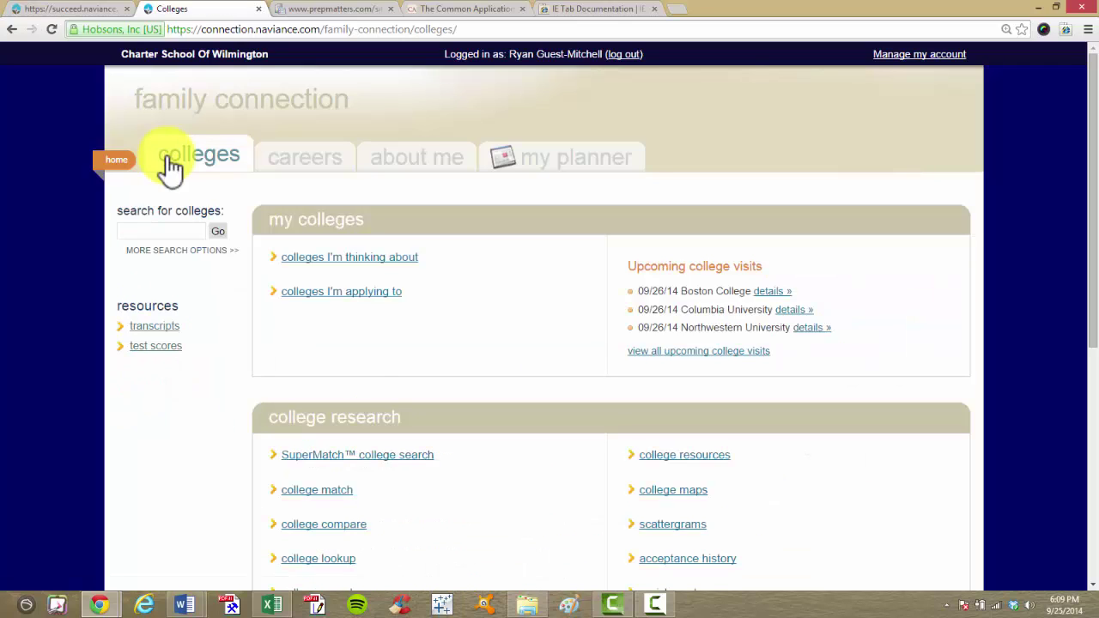
pyautogui.click(335, 293)
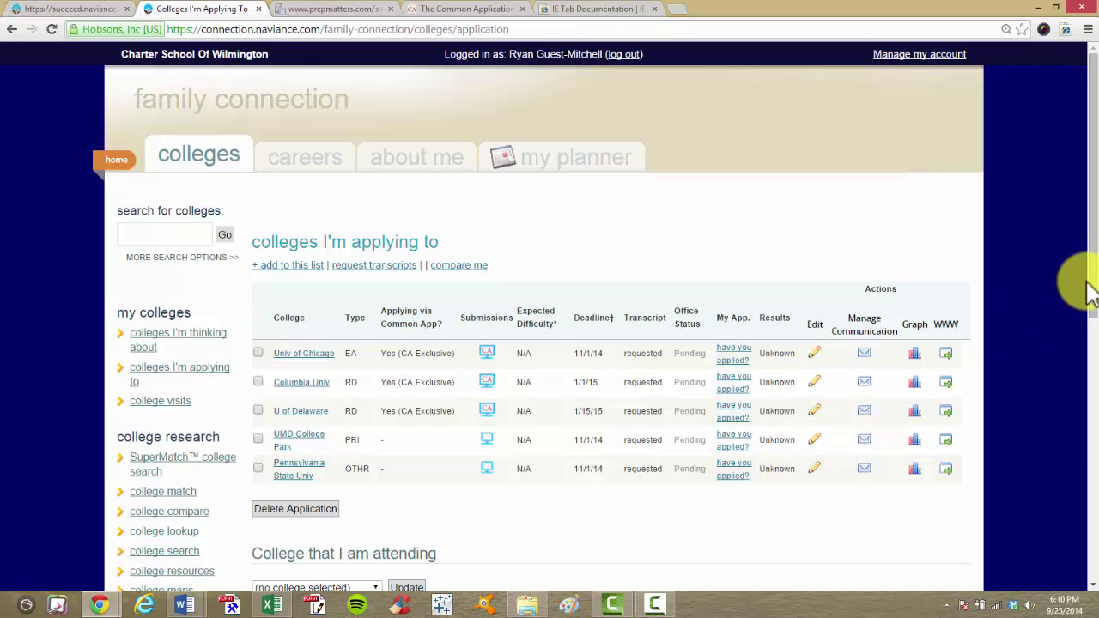
pyautogui.scroll(-1, 1090, 335)
pyautogui.scroll(-3, 1090, 334)
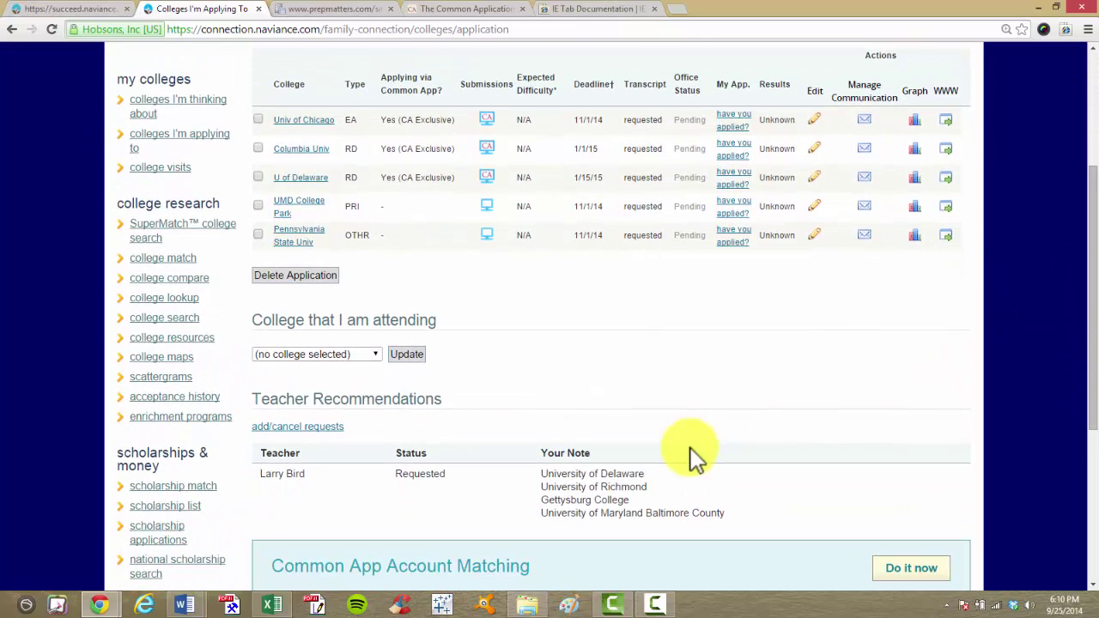
pyautogui.click(335, 428)
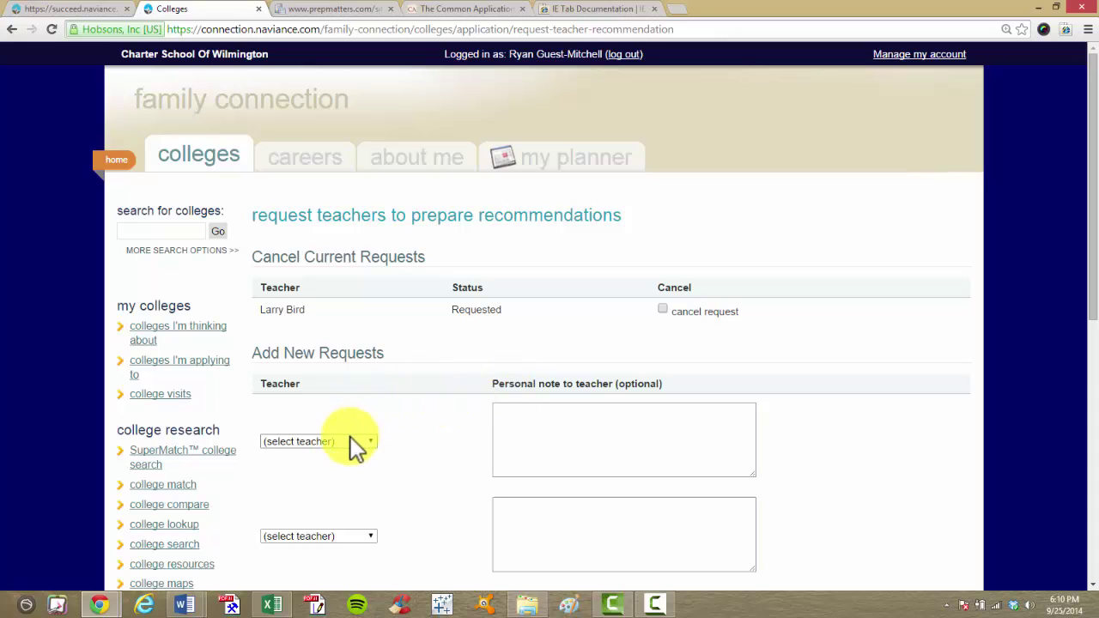
pyautogui.click(356, 443)
pyautogui.click(419, 438)
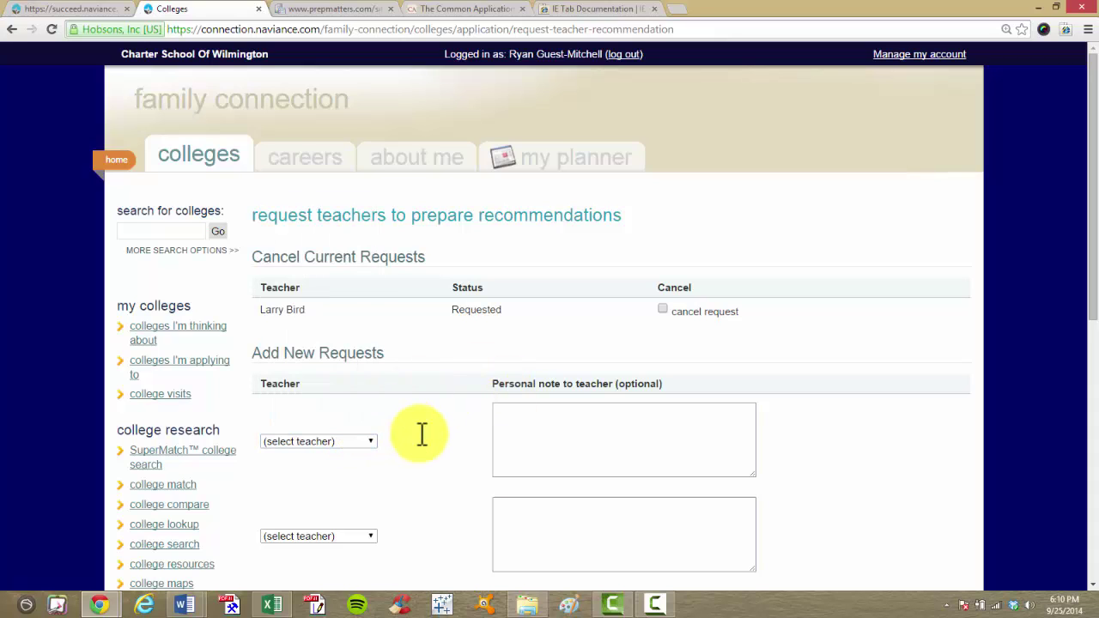